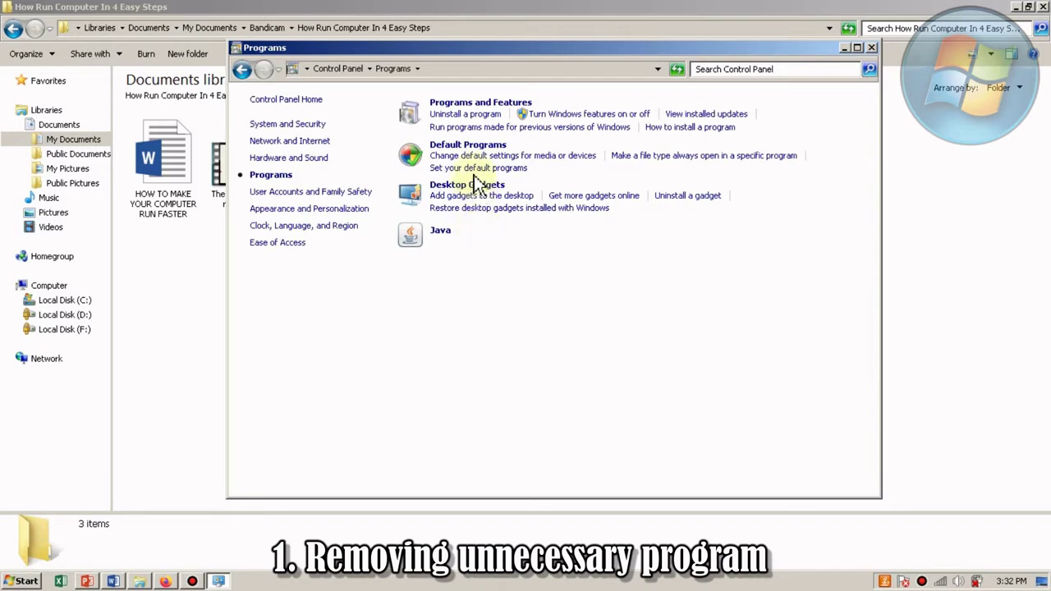
Uninstall TJ media Encoder 2.0.1.0 from the installed programs and acknowledge its removal
click(462, 104)
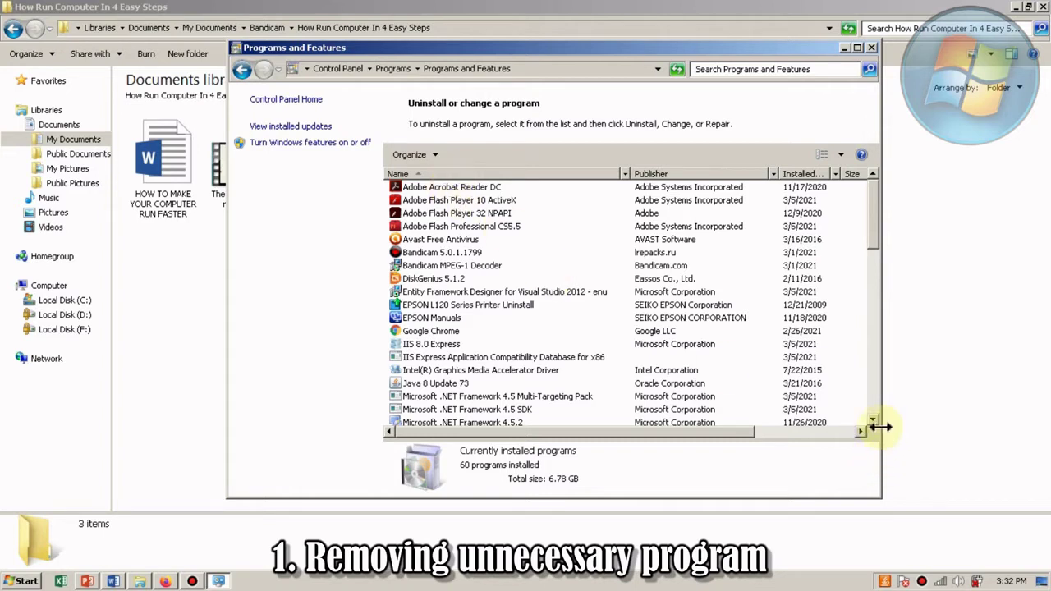
scroll(877, 421, down, 5)
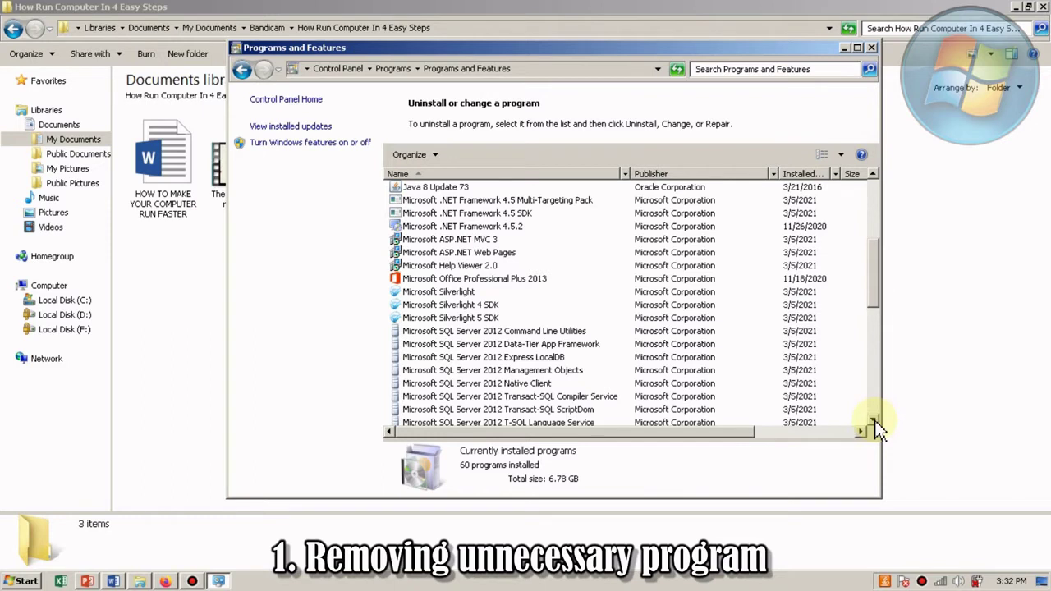
drag(877, 301, 875, 409)
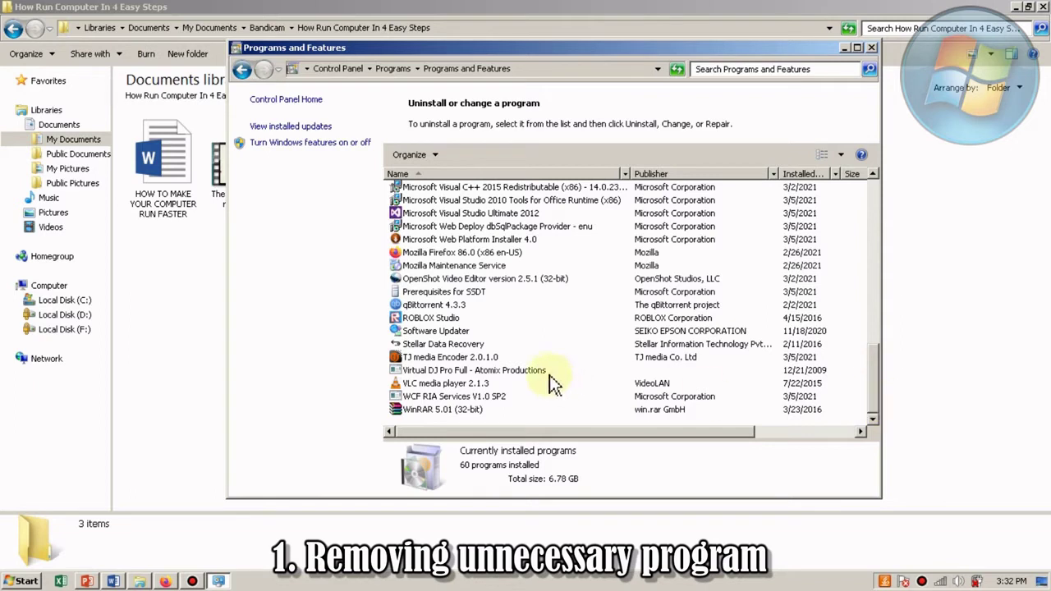
click(467, 358)
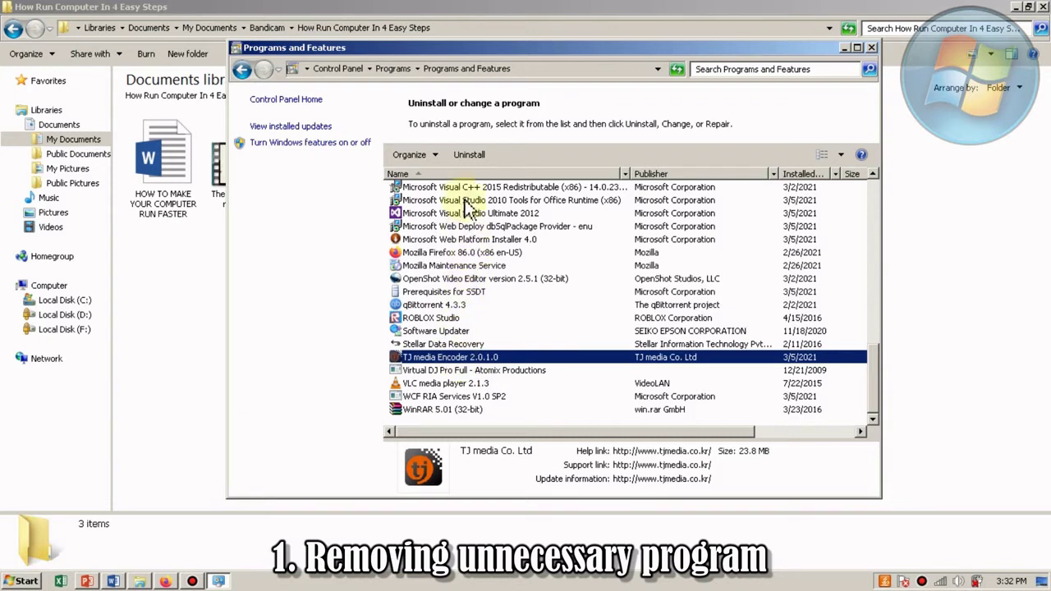
click(470, 158)
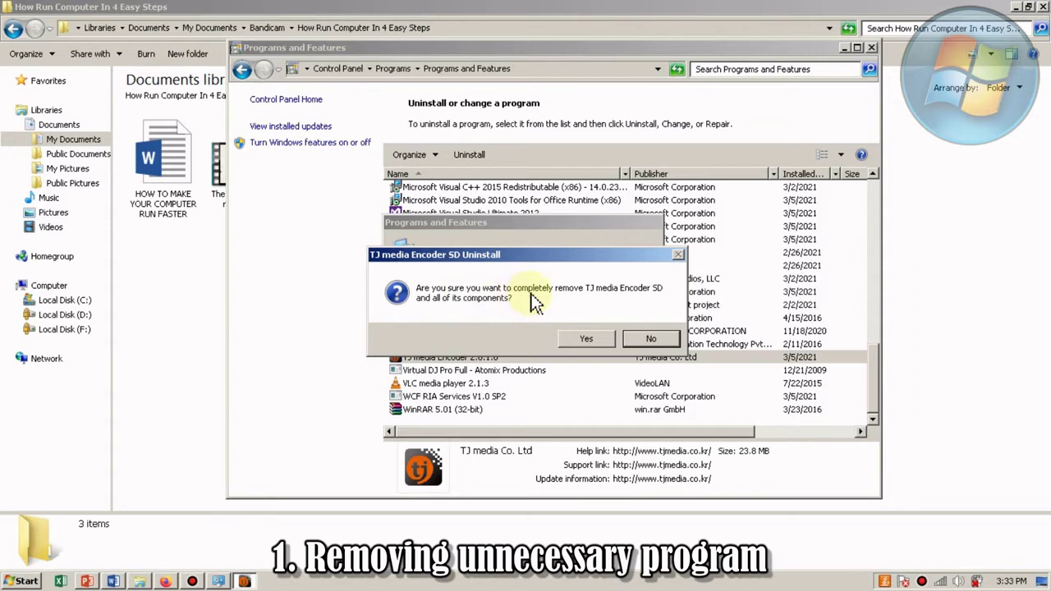
click(583, 339)
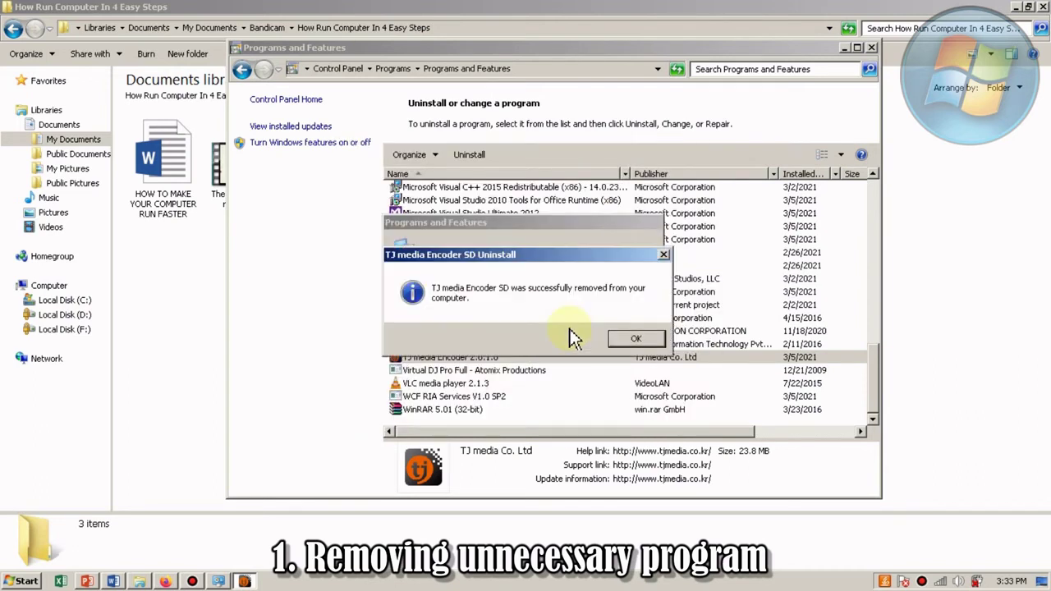
click(634, 339)
click(629, 304)
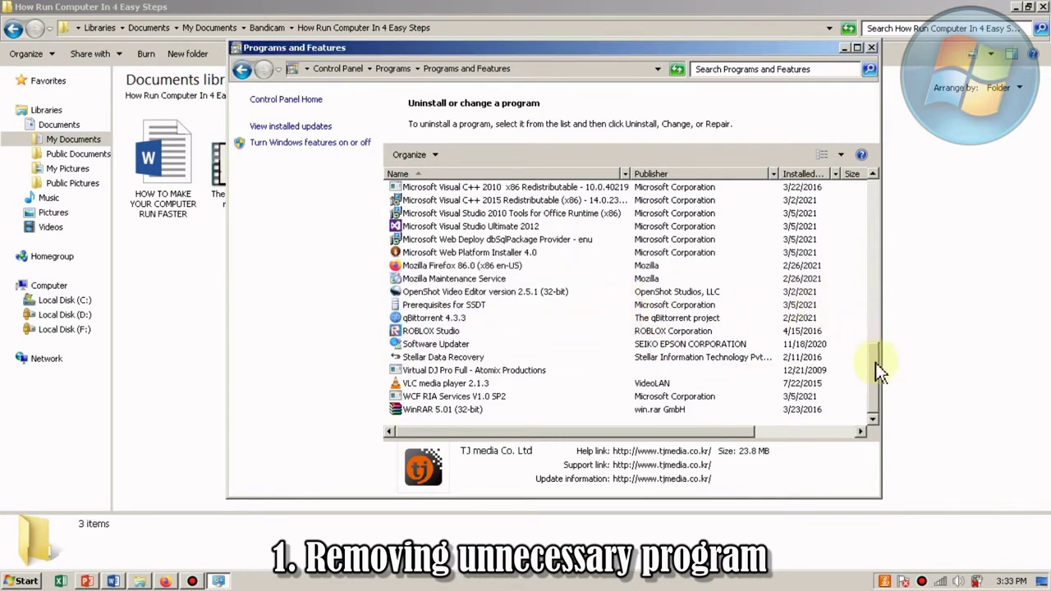
Look through the installed programs for unneeded ones and check which actions are available for EPSON Manuals
click(874, 190)
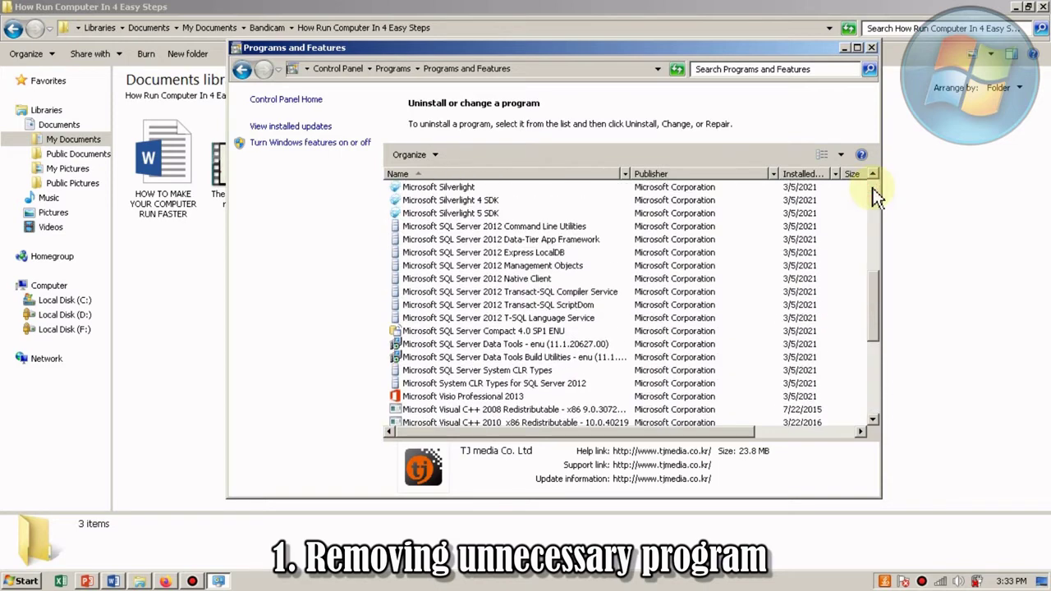
click(874, 190)
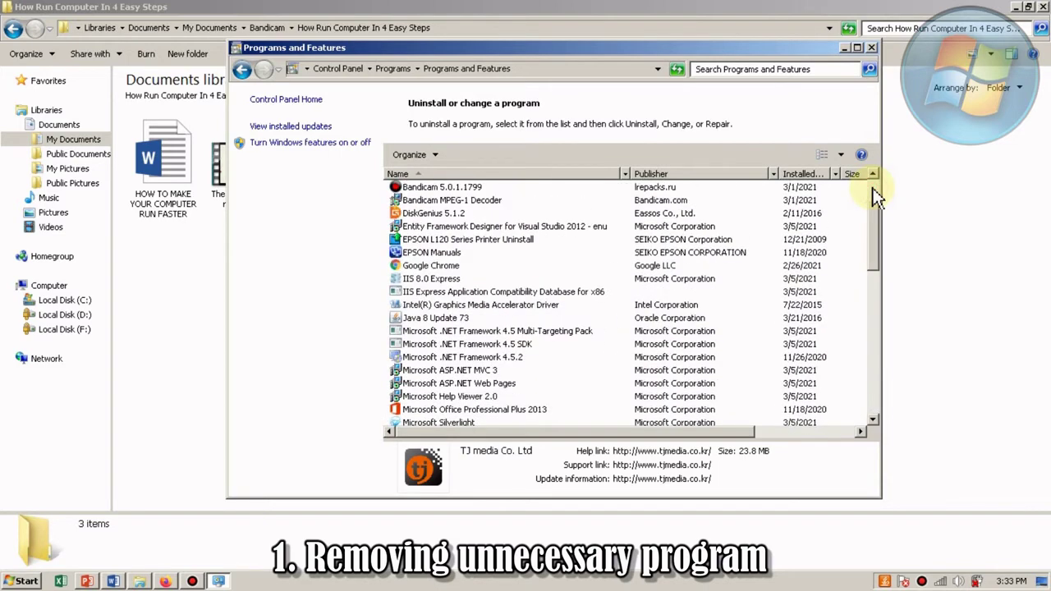
click(427, 255)
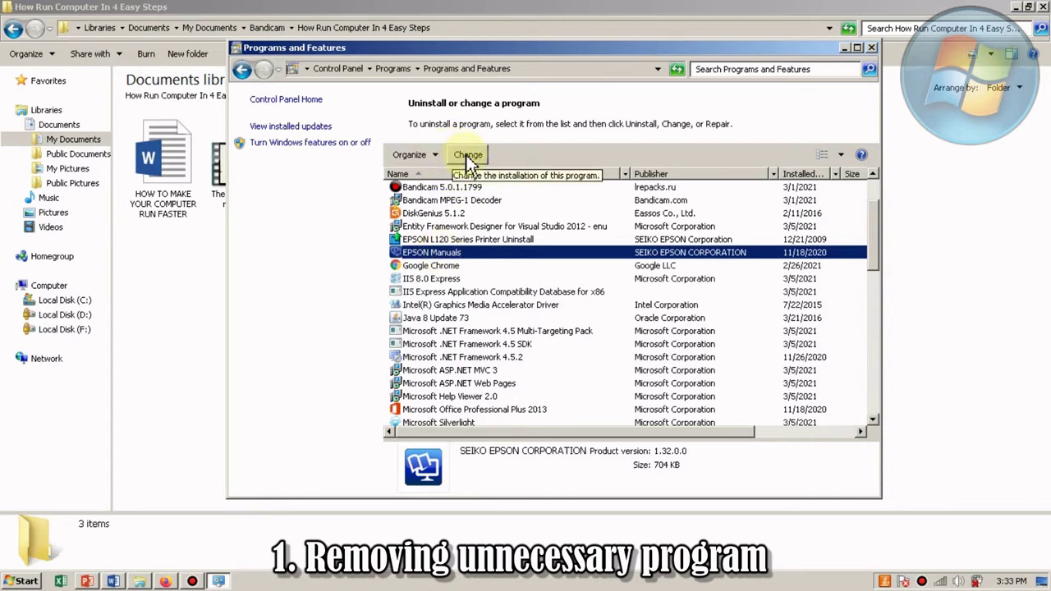
click(441, 161)
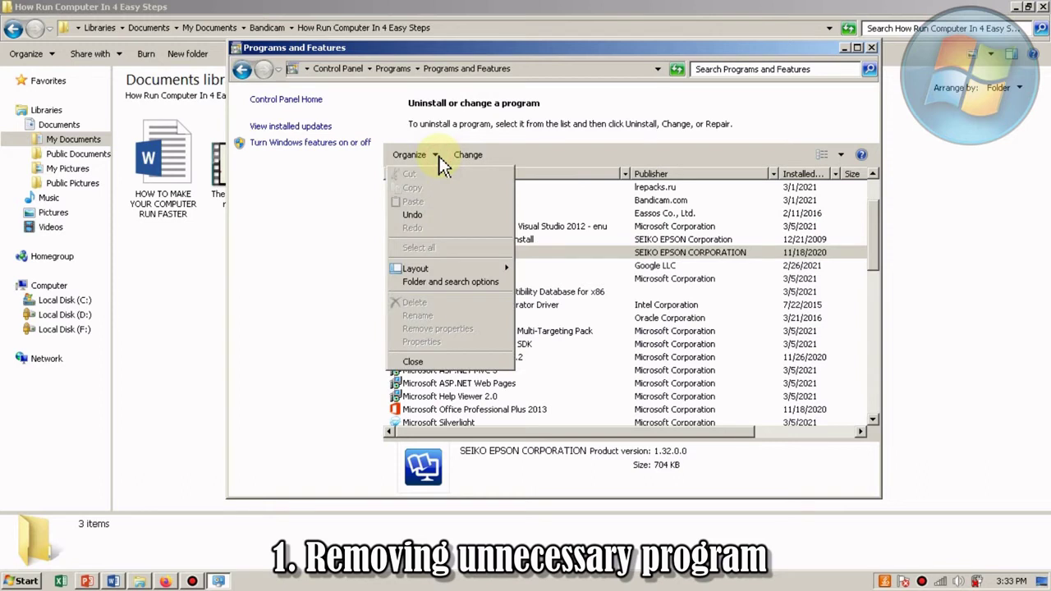
click(509, 154)
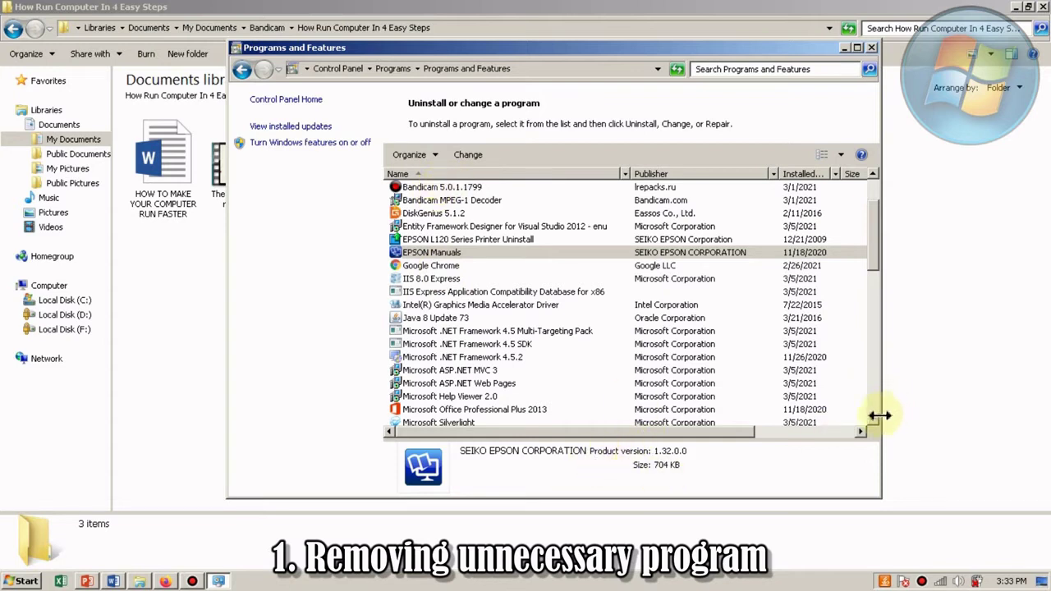
scroll(875, 421, down, 6)
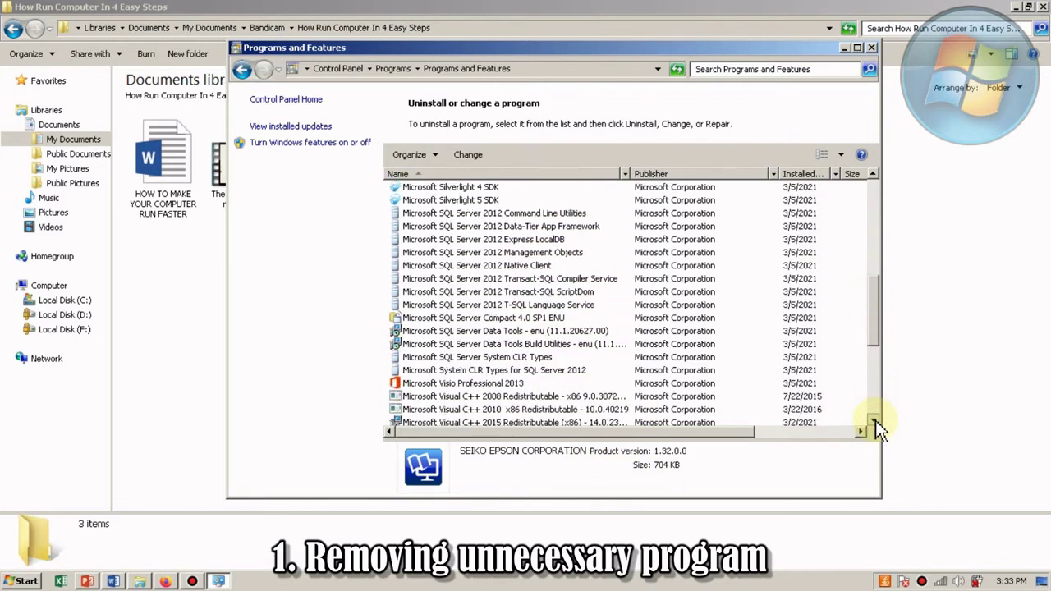
scroll(875, 421, down, 6)
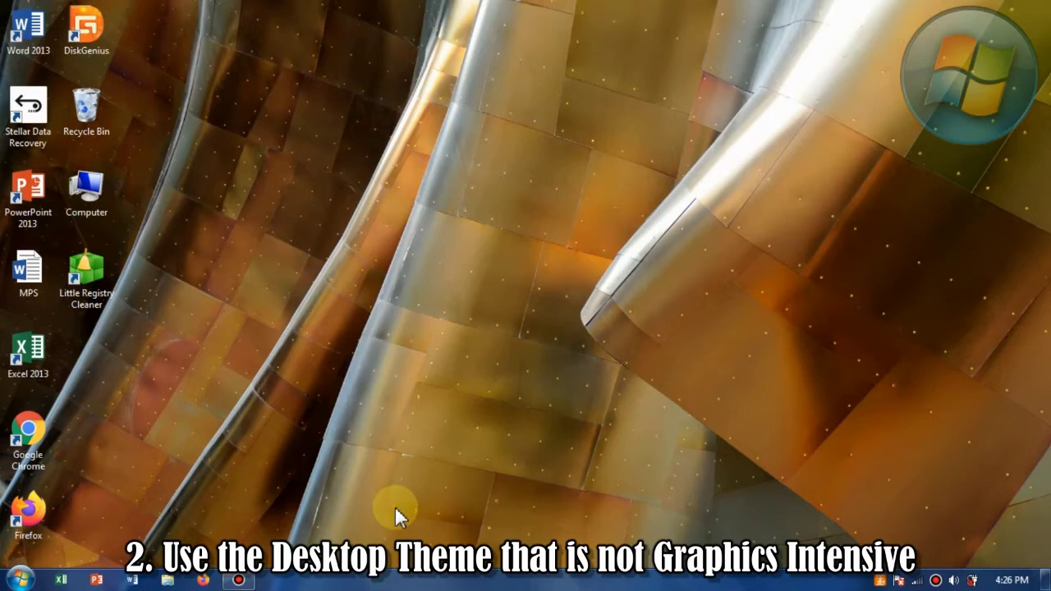
Open the desktop personalization settings and apply the Characters Aero theme
right_click(490, 513)
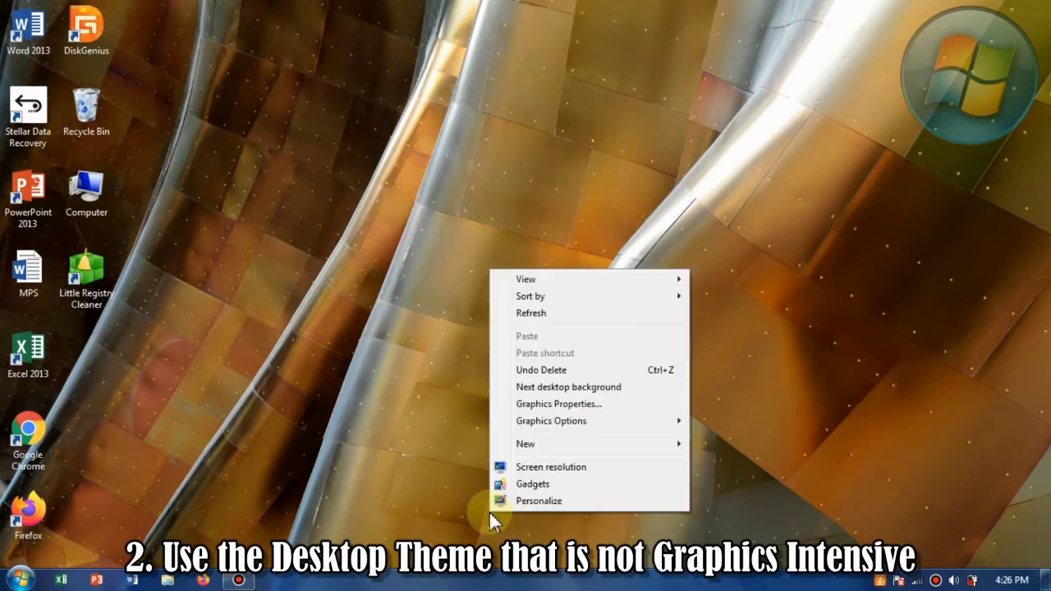
click(536, 503)
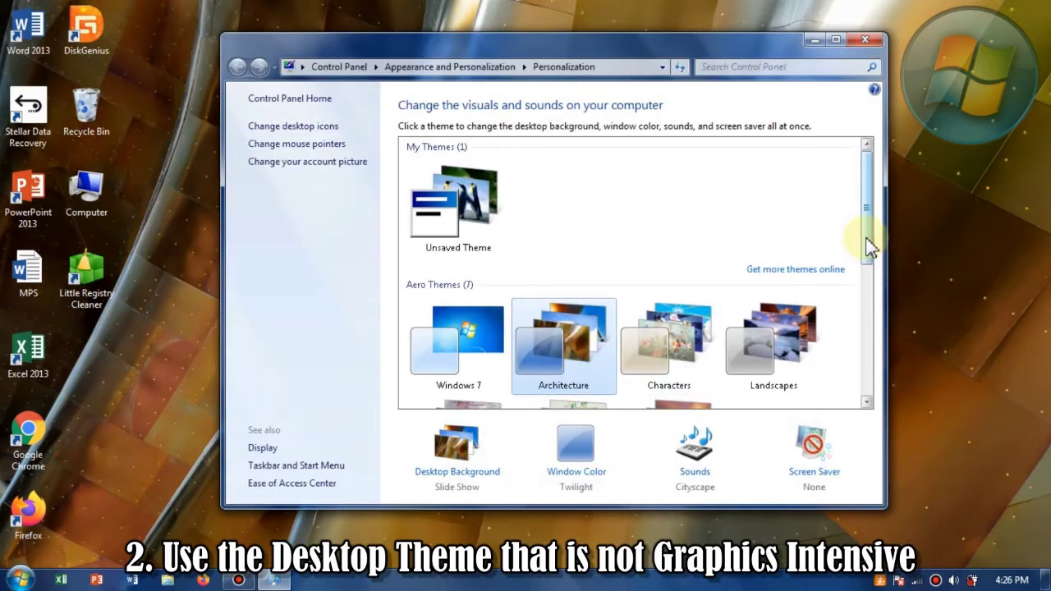
drag(866, 239, 868, 291)
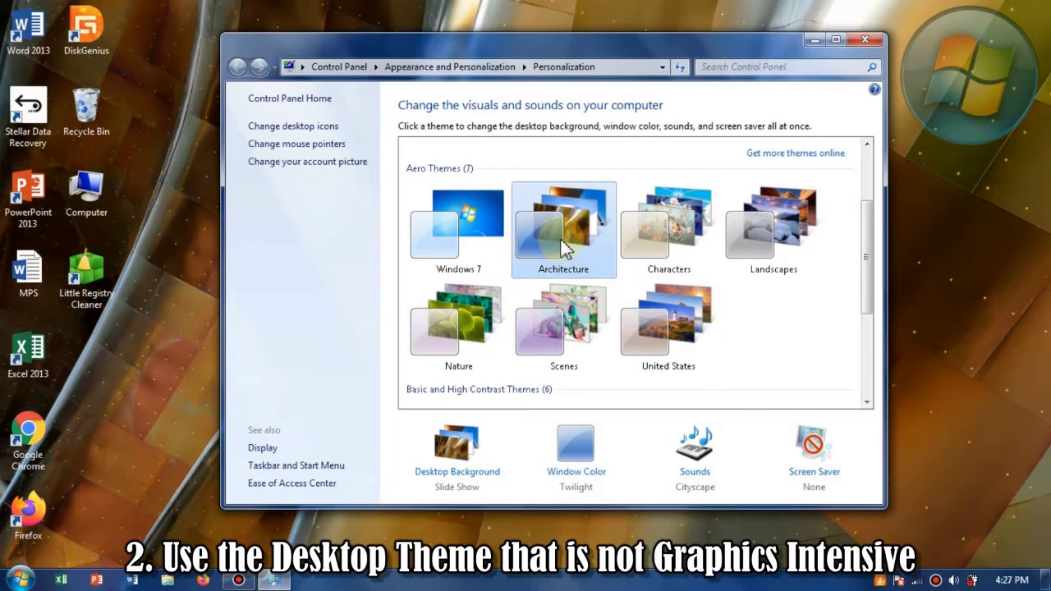
click(667, 245)
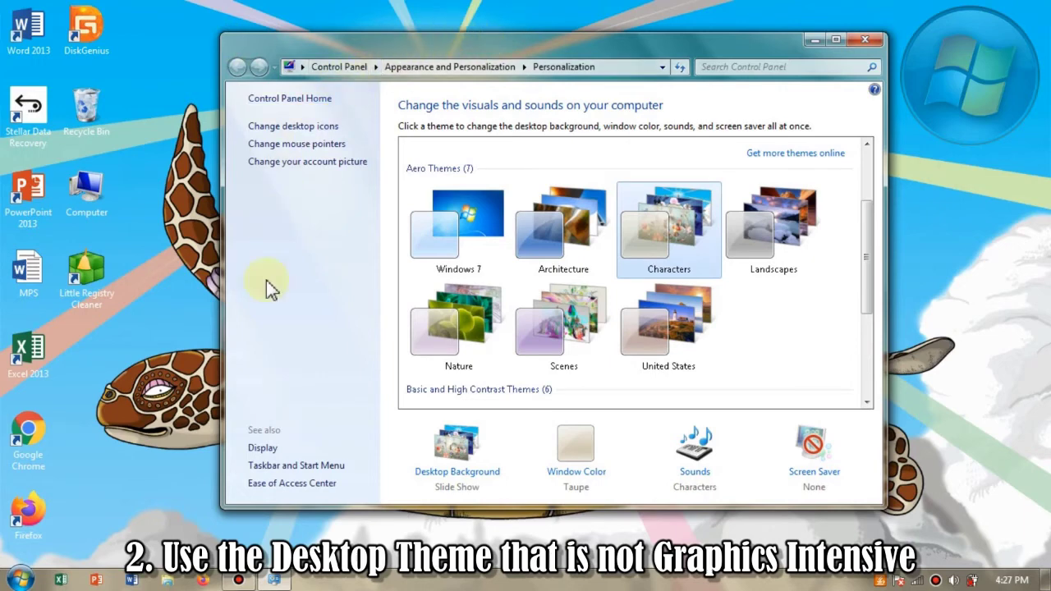
Apply the Windows Classic theme from the Basic and High Contrast themes and close the personalization settings
drag(869, 287, 868, 379)
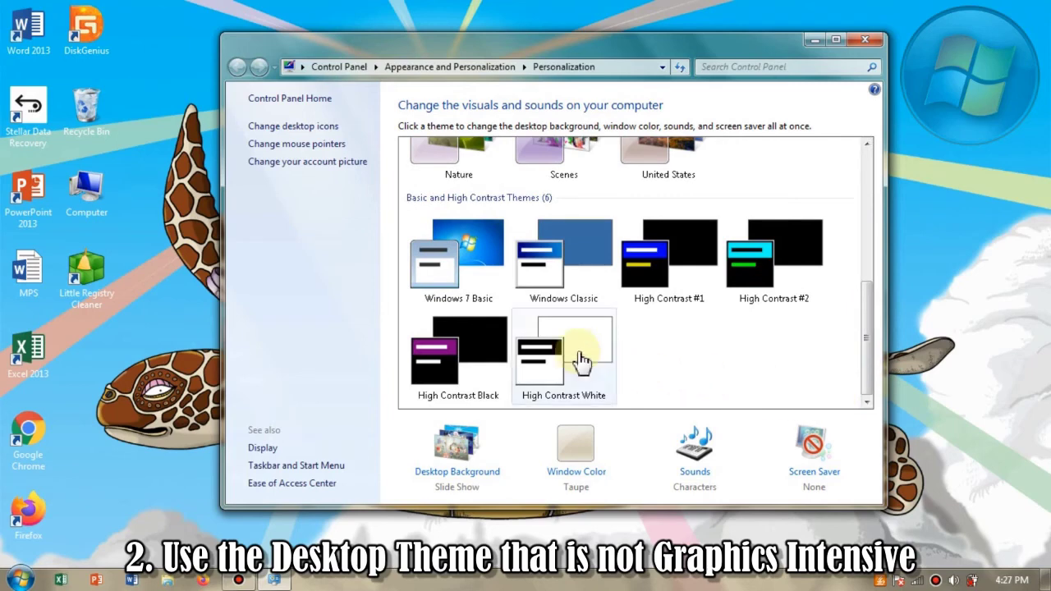
click(565, 260)
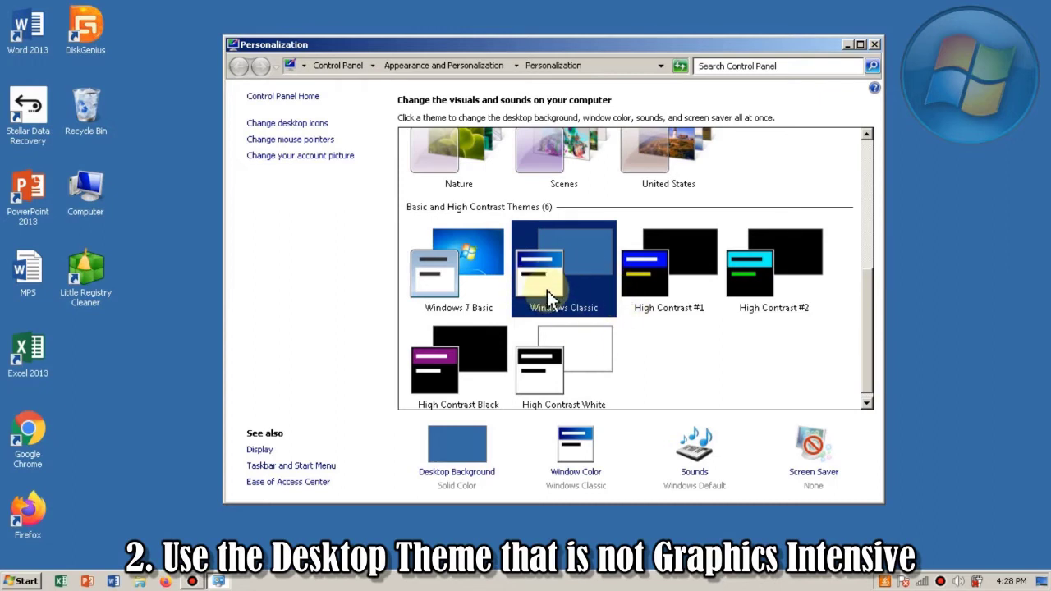
click(875, 45)
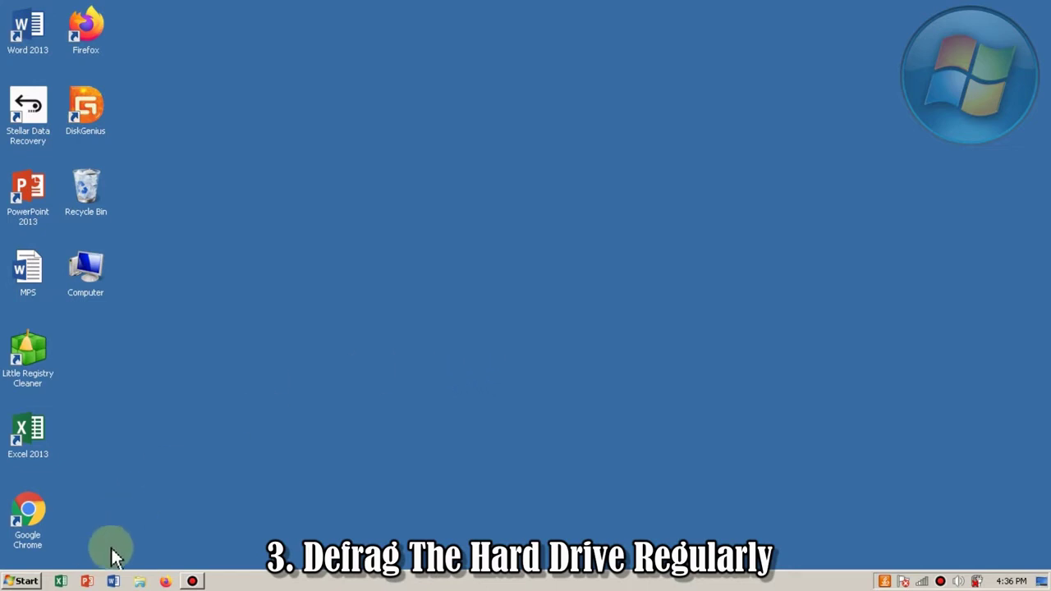
Open Disk Defragmenter through Control Panel's System and Security settings and start defragmenting drive C:
click(23, 583)
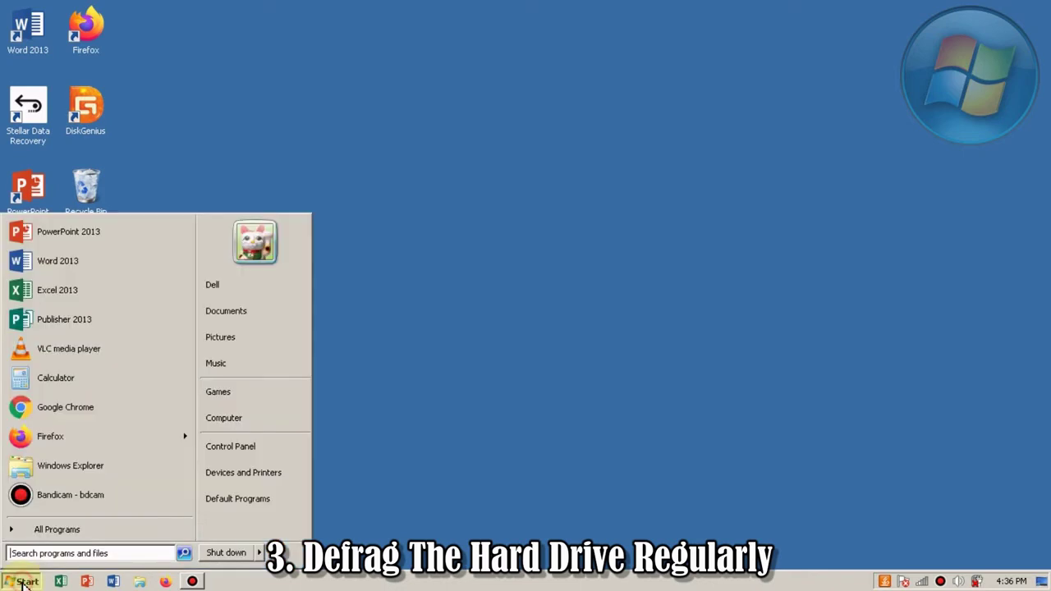
click(243, 449)
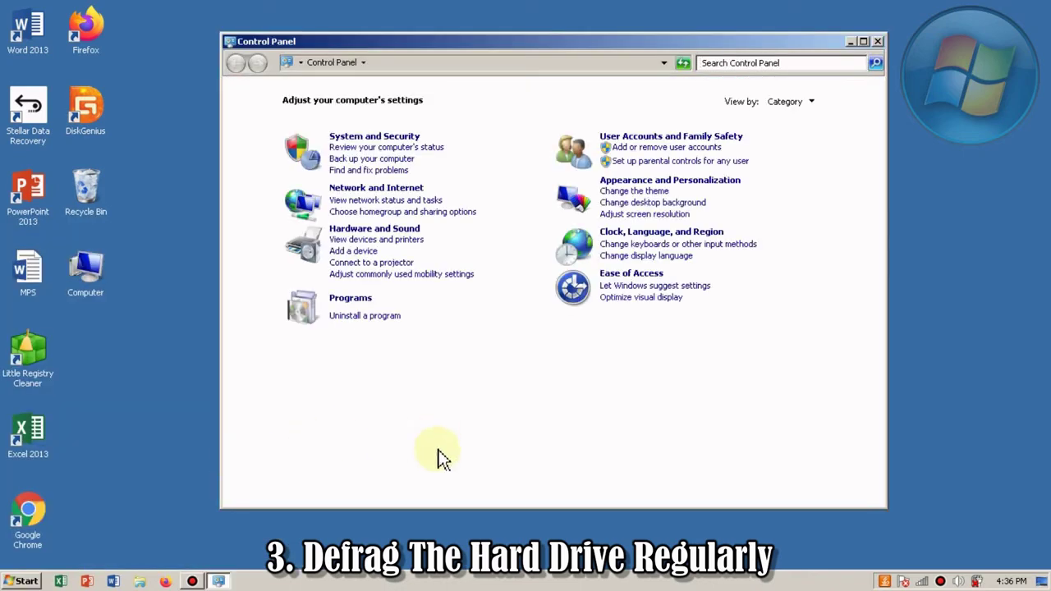
click(399, 137)
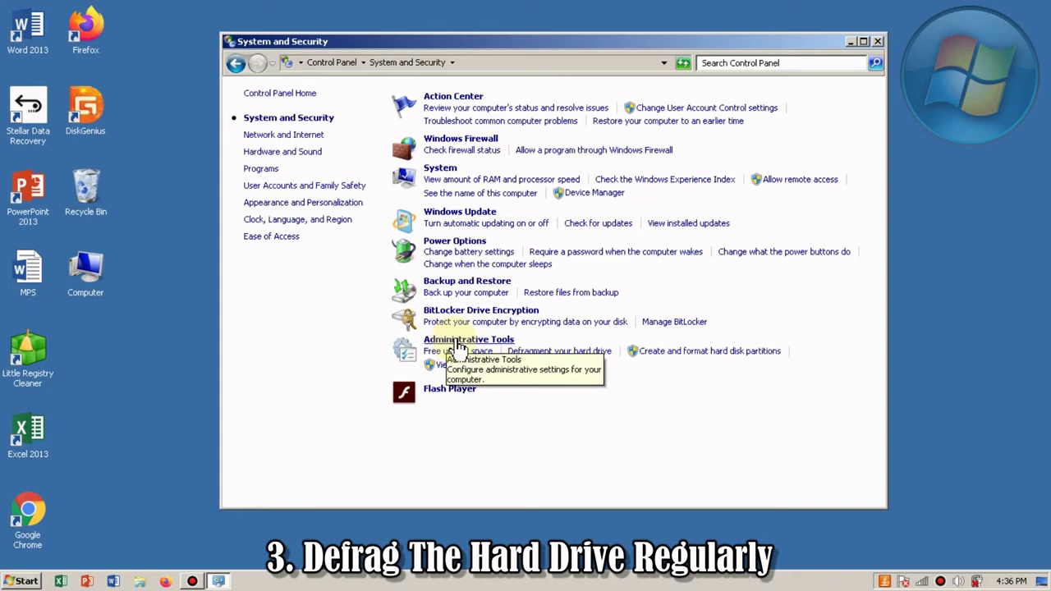
click(577, 354)
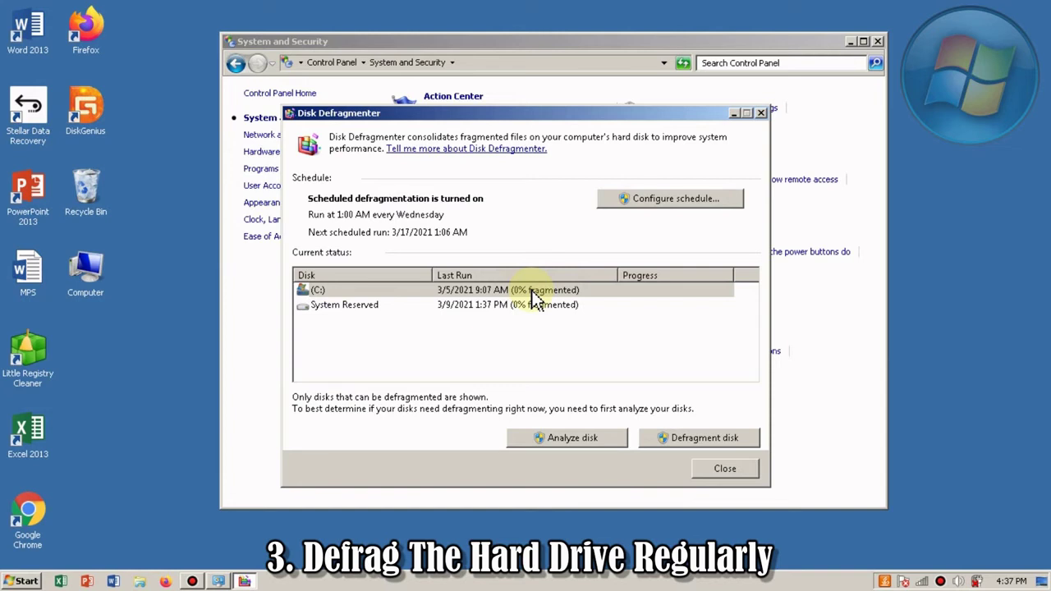
click(686, 441)
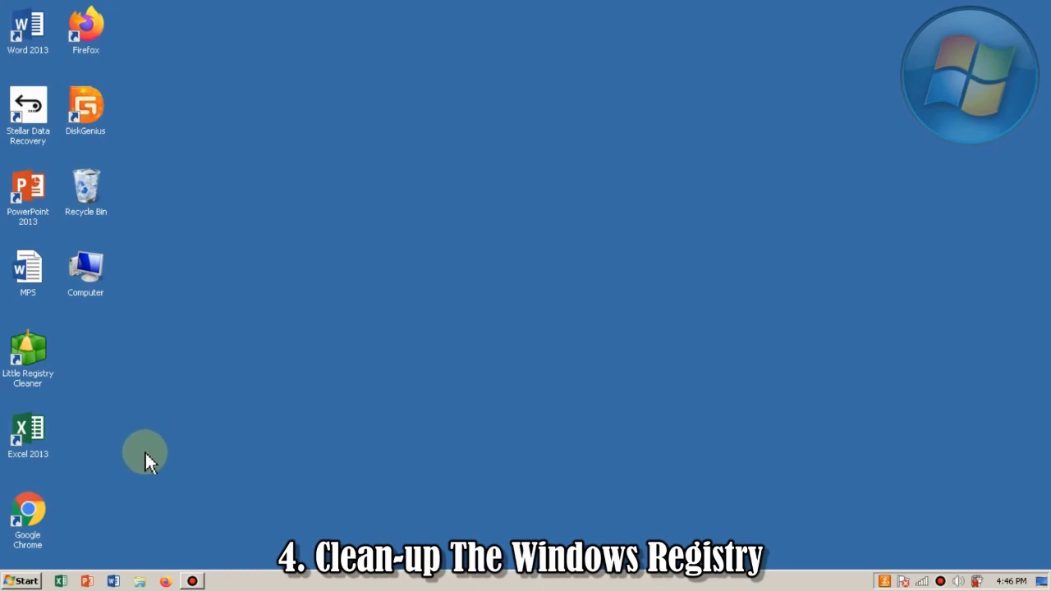
Launch Little Registry Cleaner from the desktop and move its window toward the middle of the screen
double_click(27, 353)
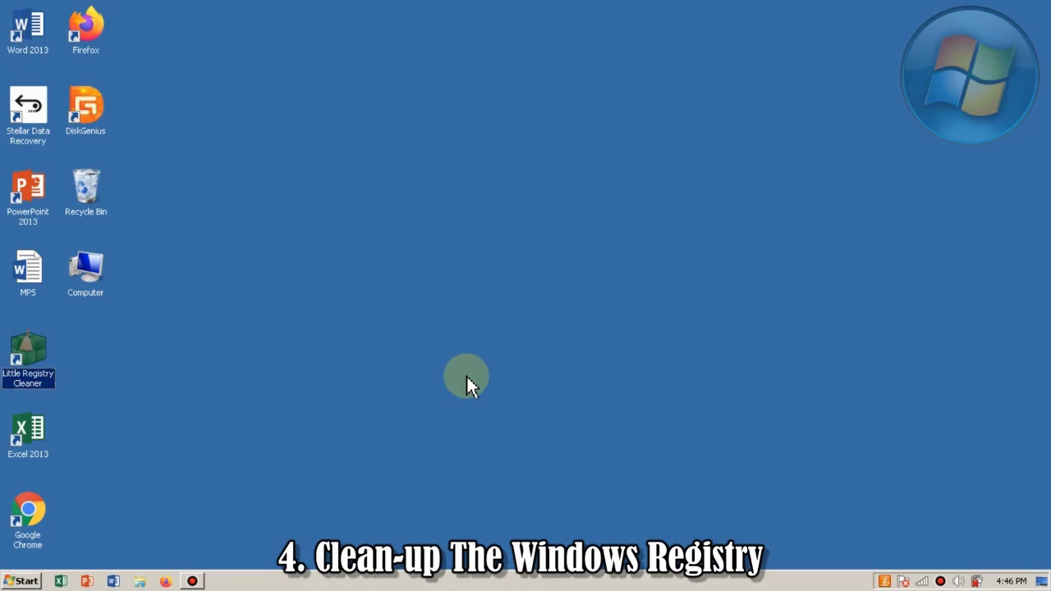
key(Return)
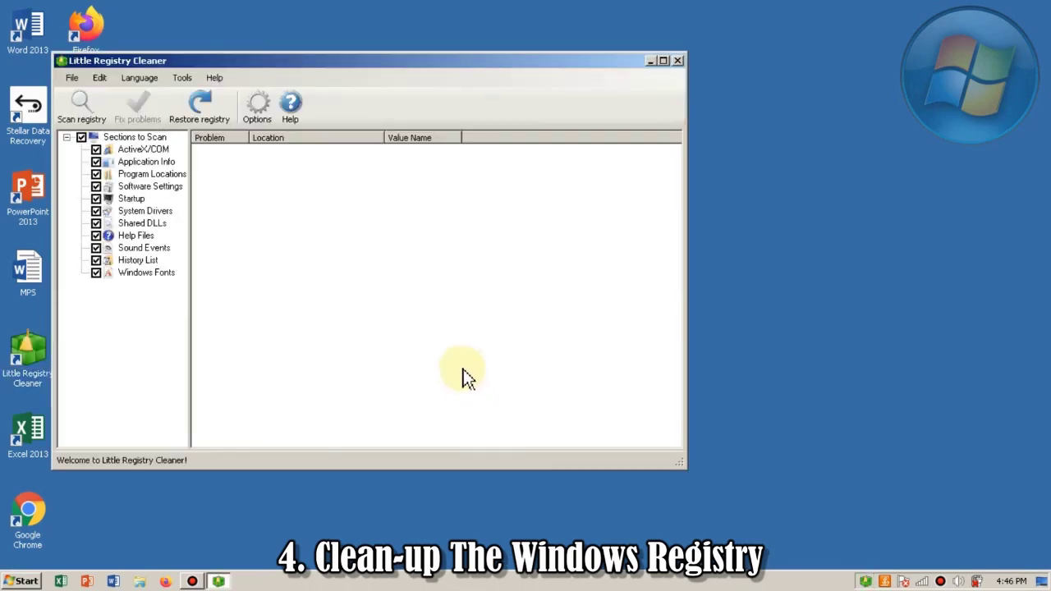
drag(438, 68, 605, 96)
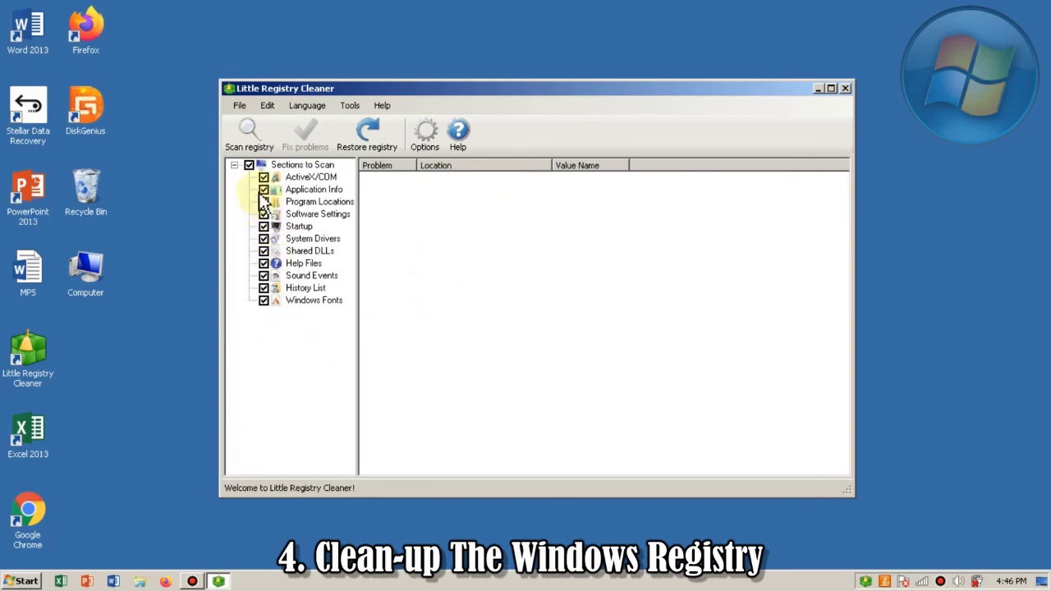
Scan the registry with all sections included and exit Little Registry Cleaner
click(251, 144)
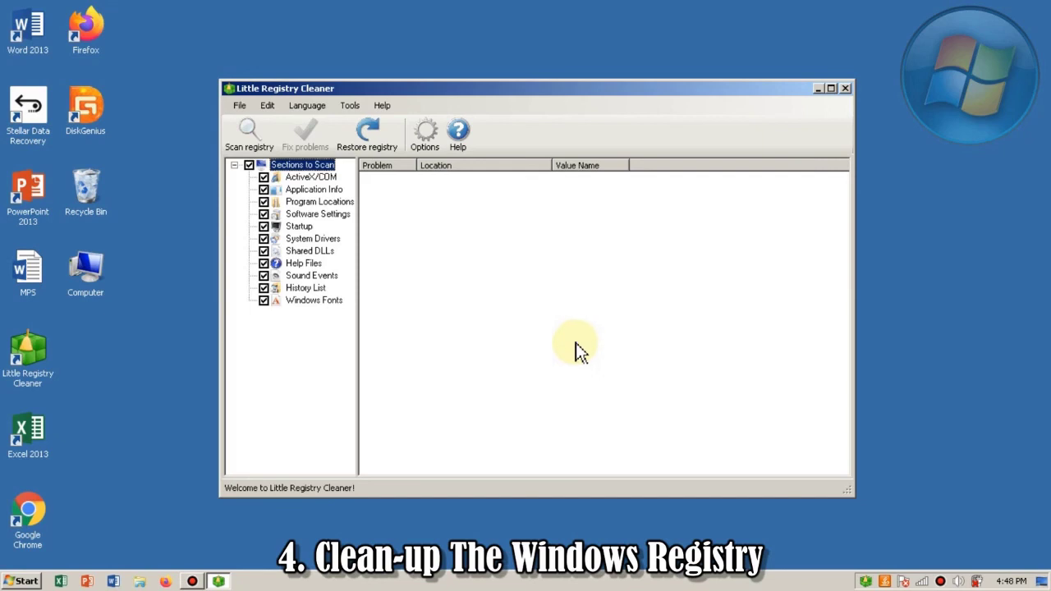
click(846, 89)
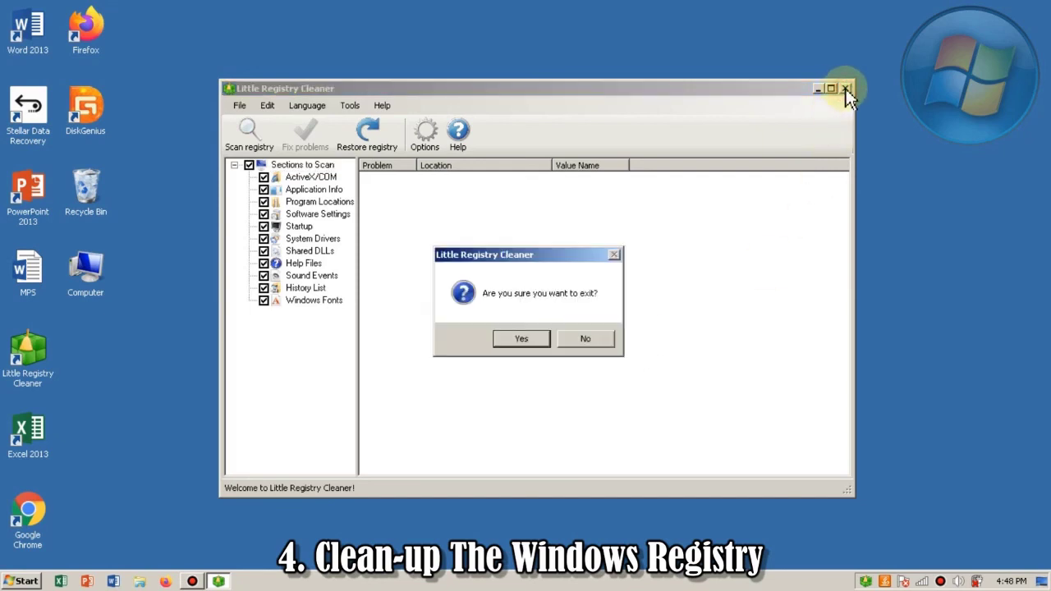
click(532, 339)
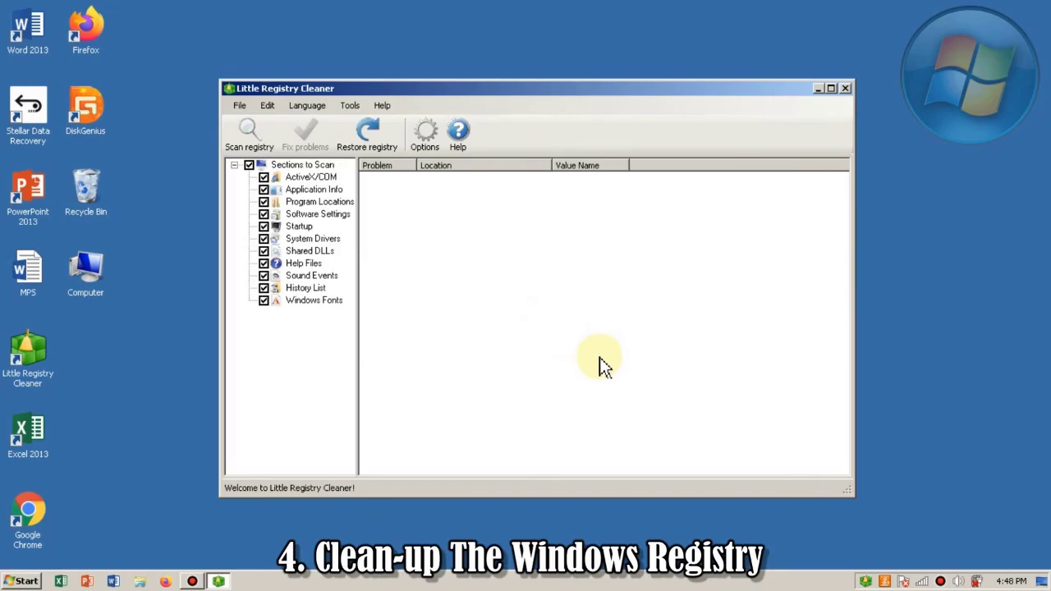